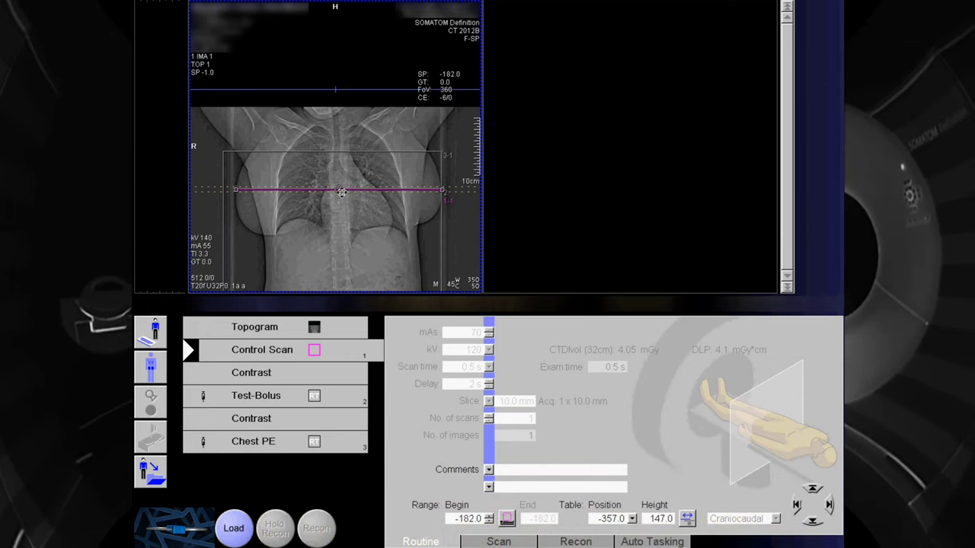
Place the control scan at -202 below the carina, narrow its field of view, and acquire it.
{"action": "left_click_drag", "start_coordinate": [342, 191], "coordinate": [342, 179]}
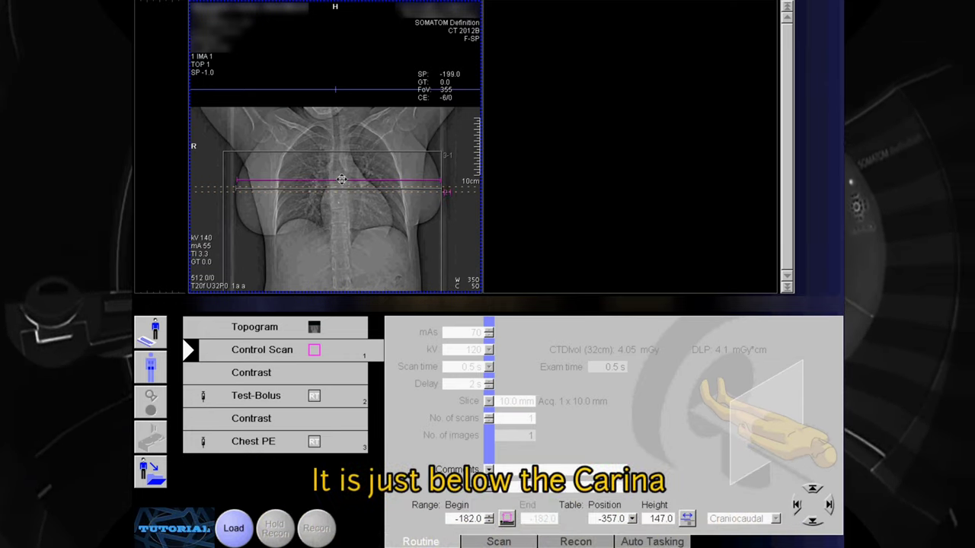
{"action": "left_click_drag", "start_coordinate": [341, 179], "coordinate": [343, 177]}
{"action": "left_click_drag", "start_coordinate": [449, 183], "coordinate": [411, 182]}
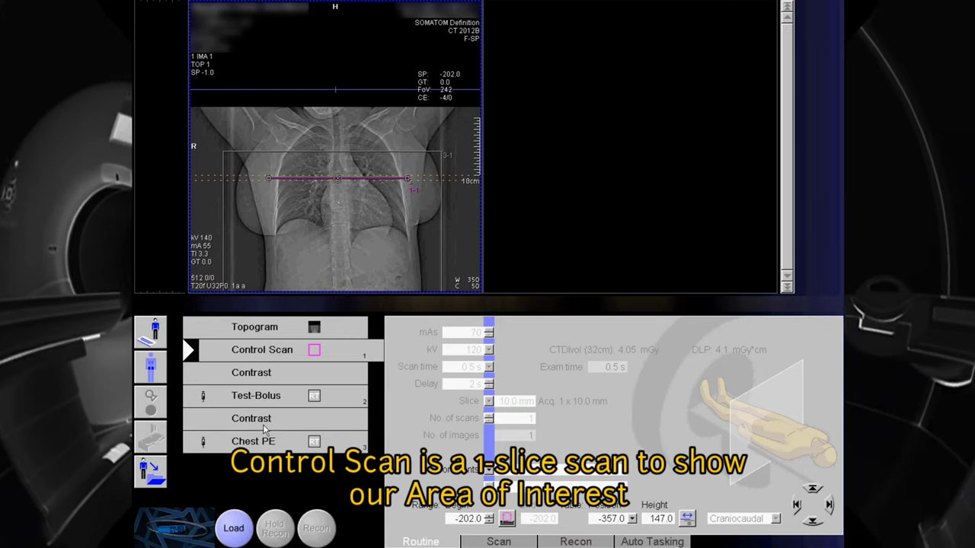
{"action": "left_click", "coordinate": [235, 531]}
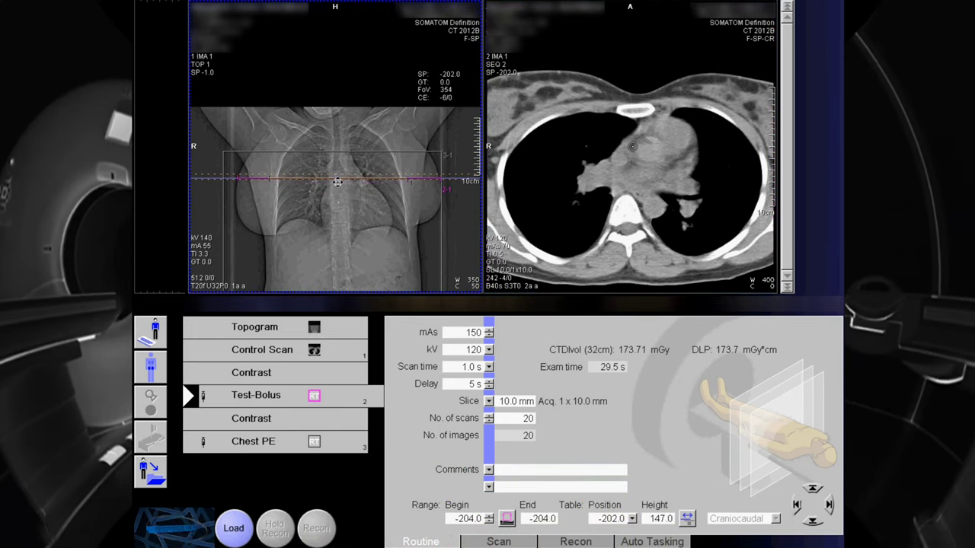
Align the Test-Bolus slice at -202, narrow its FoV, check the 5 s delay, and show contrast settings.
{"action": "left_click_drag", "start_coordinate": [338, 182], "coordinate": [337, 180]}
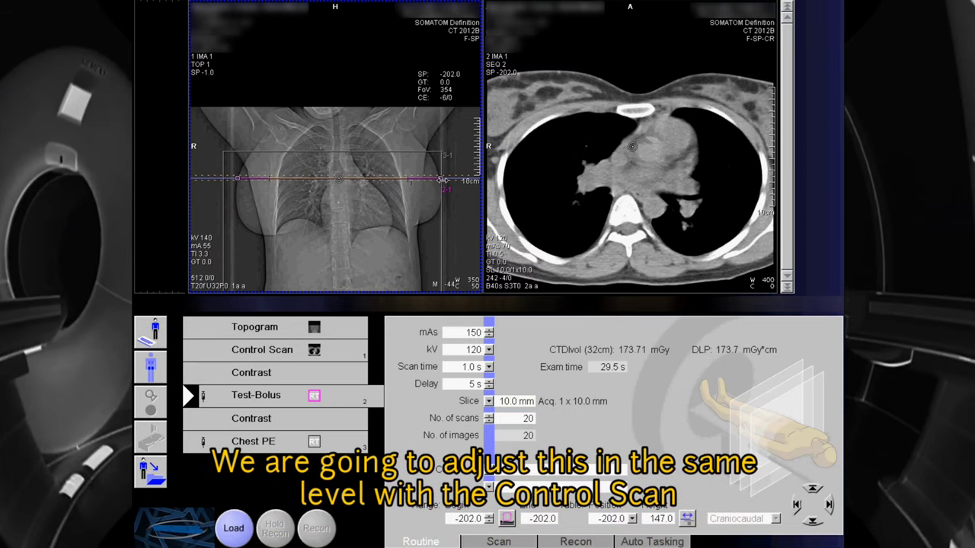
{"action": "left_click_drag", "start_coordinate": [426, 180], "coordinate": [408, 180]}
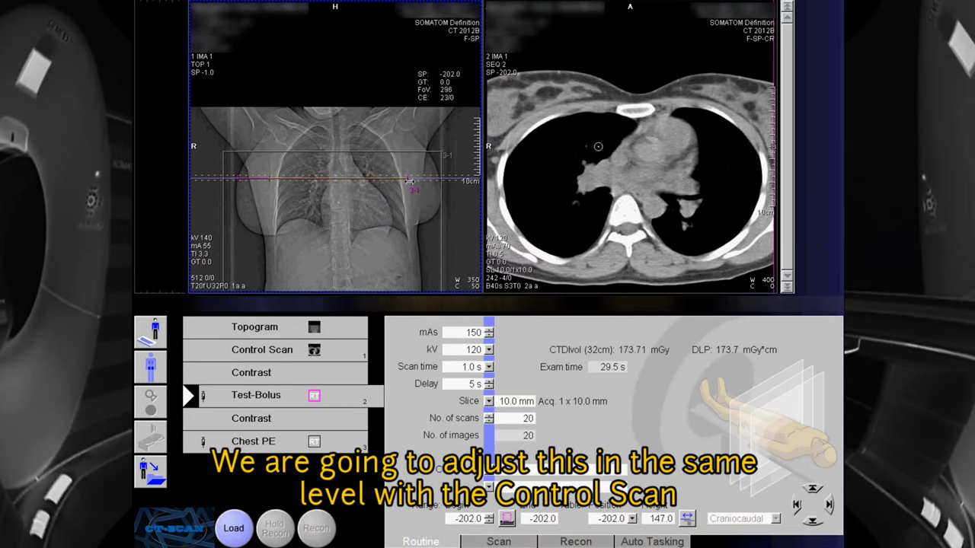
{"action": "left_click_drag", "start_coordinate": [237, 178], "coordinate": [267, 179]}
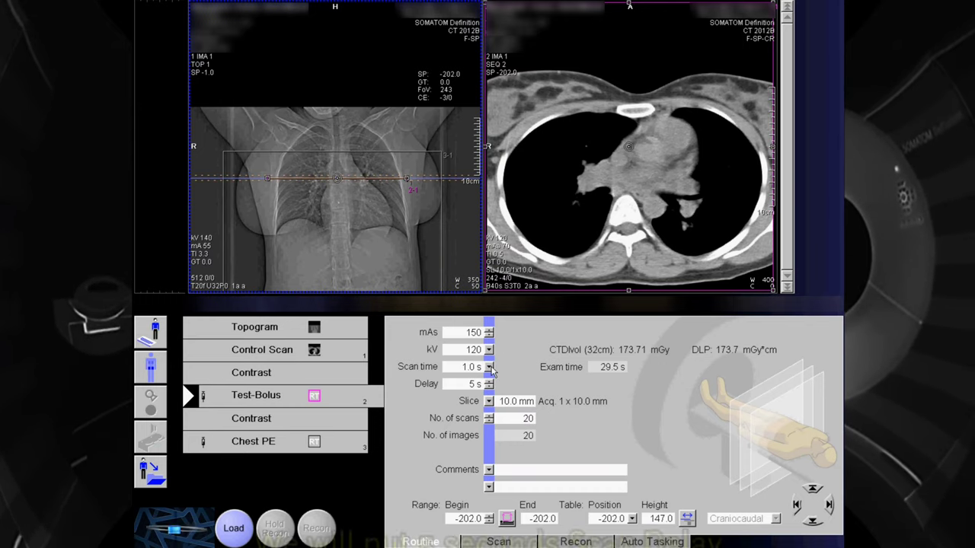
{"action": "left_click", "coordinate": [474, 385]}
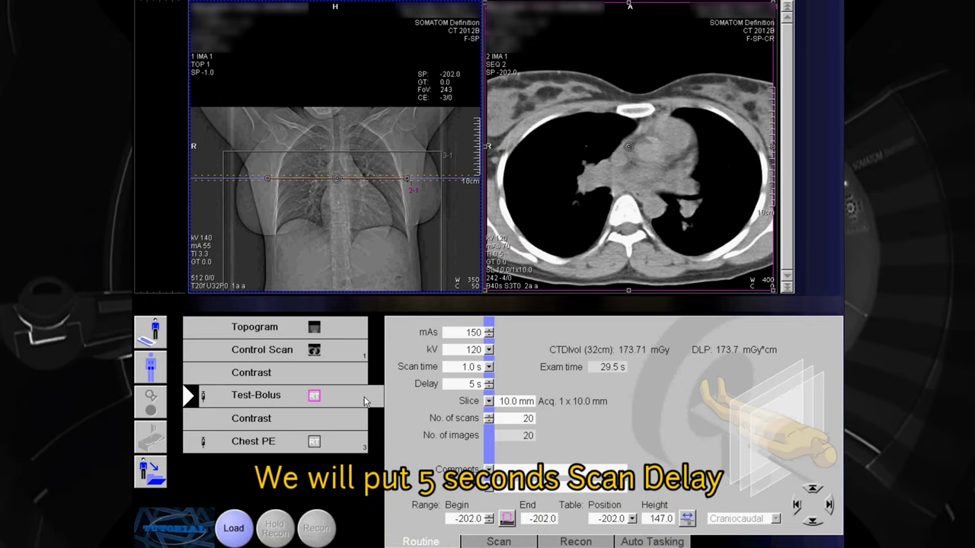
{"action": "left_click", "coordinate": [268, 380]}
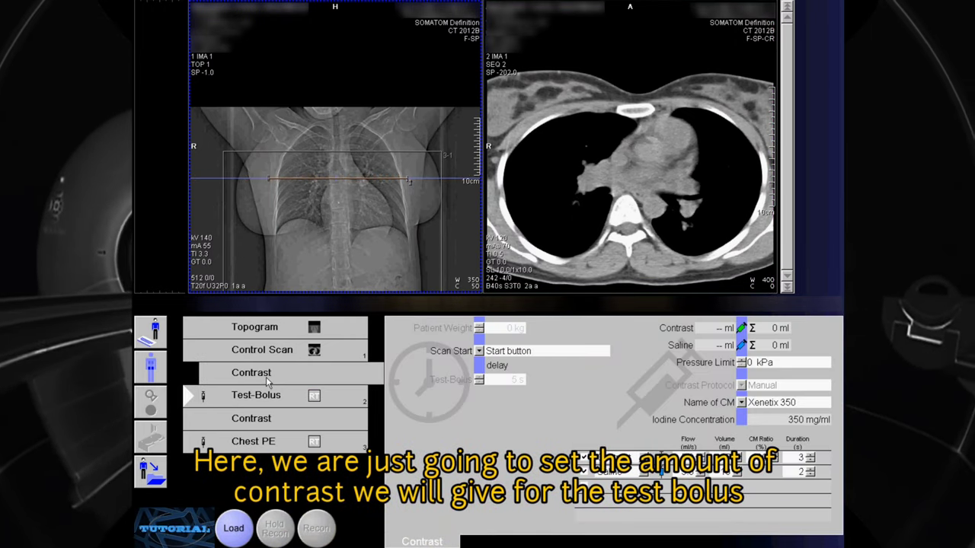
Run the Test-Bolus acquisition so the Chest PE step loads next.
{"action": "left_click", "coordinate": [235, 528]}
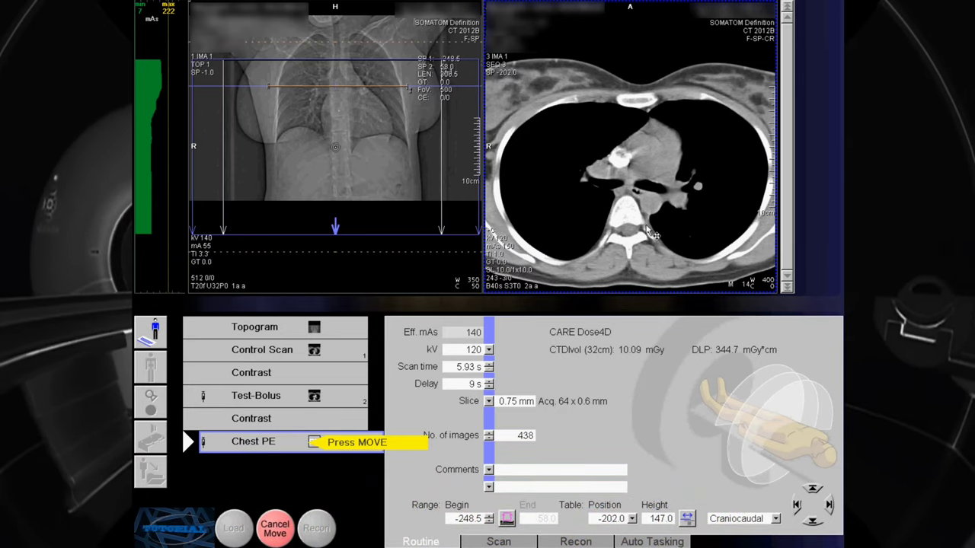
Open the Test-Bolus 10.0 B40s series from the thorax PE study in DynaEva.
{"action": "left_click", "coordinate": [316, 404]}
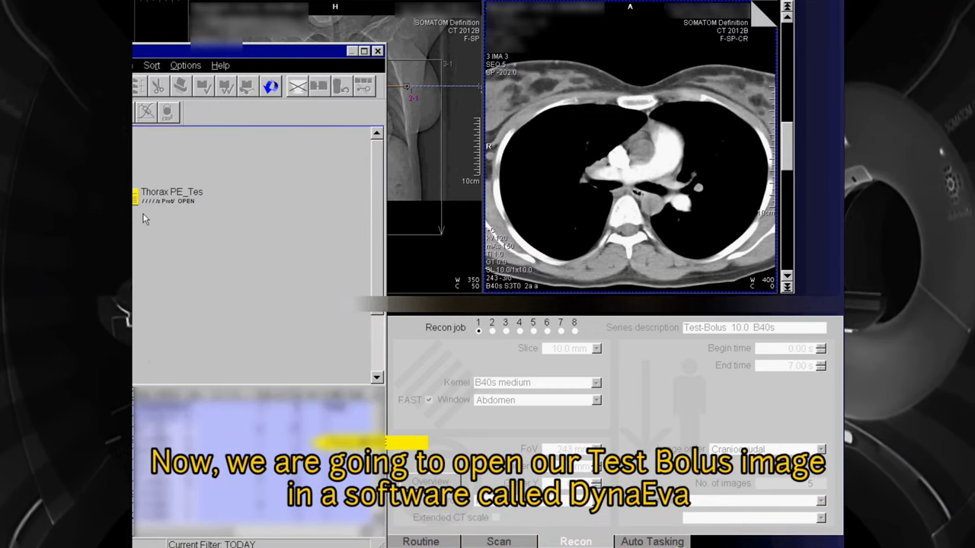
{"action": "left_click", "coordinate": [181, 196]}
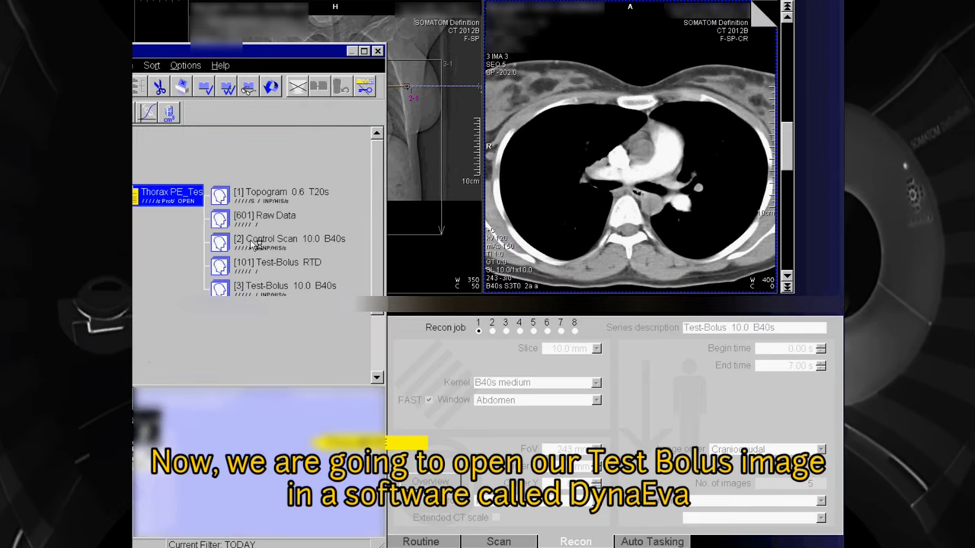
{"action": "left_click", "coordinate": [294, 286]}
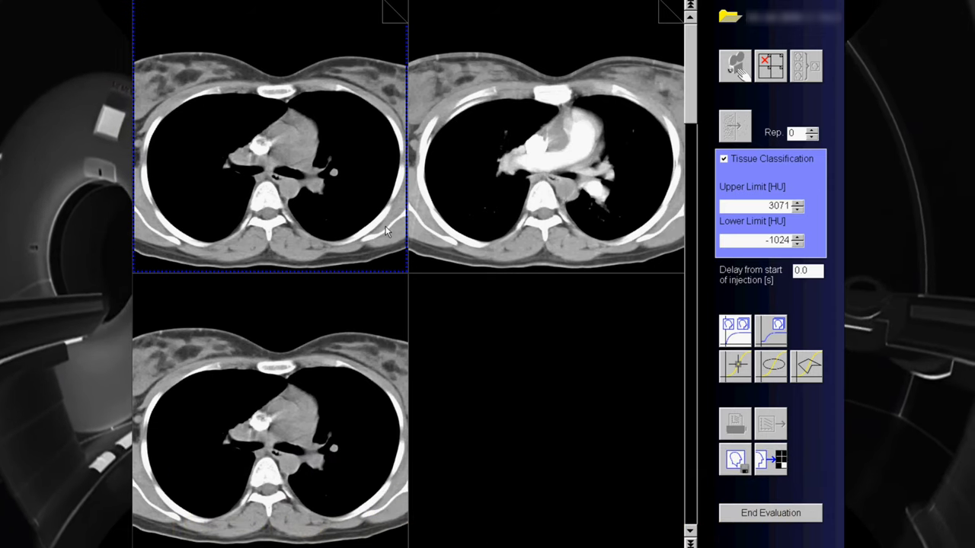
Enter a 5.0 s injection delay and scroll to a well-enhanced chest slice.
{"action": "double_click", "coordinate": [812, 270]}
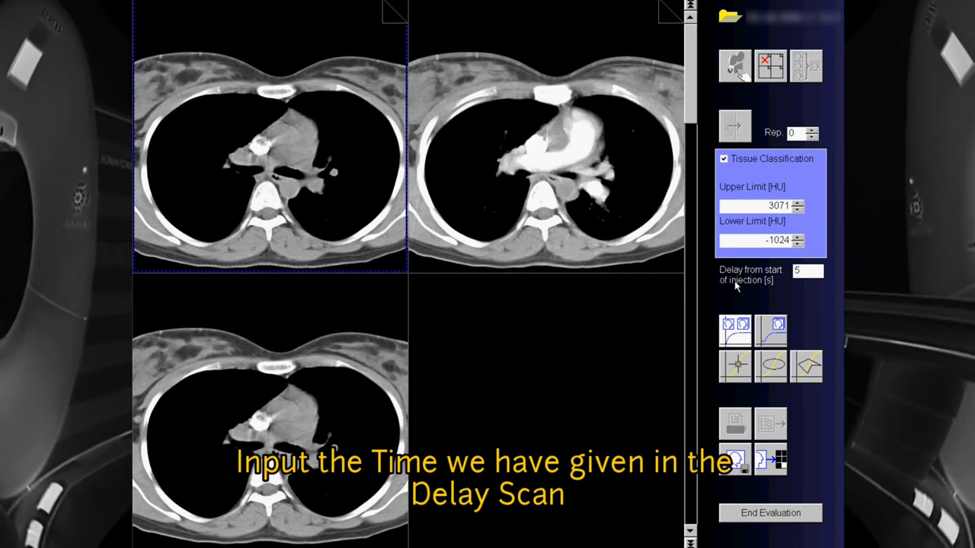
{"action": "type", "text": "5"}
{"action": "key", "text": "Return"}
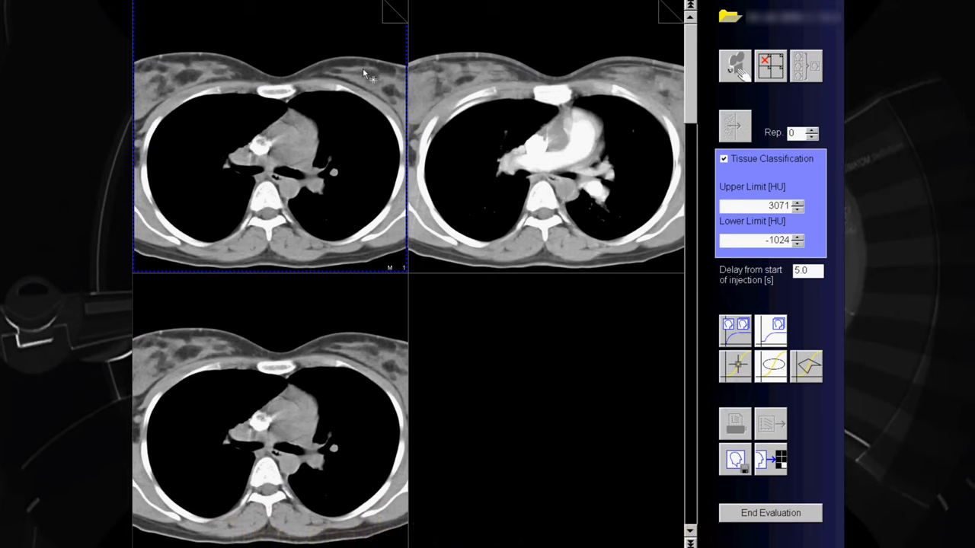
{"action": "scroll", "coordinate": [394, 15], "scroll_direction": "down", "scroll_amount": 8}
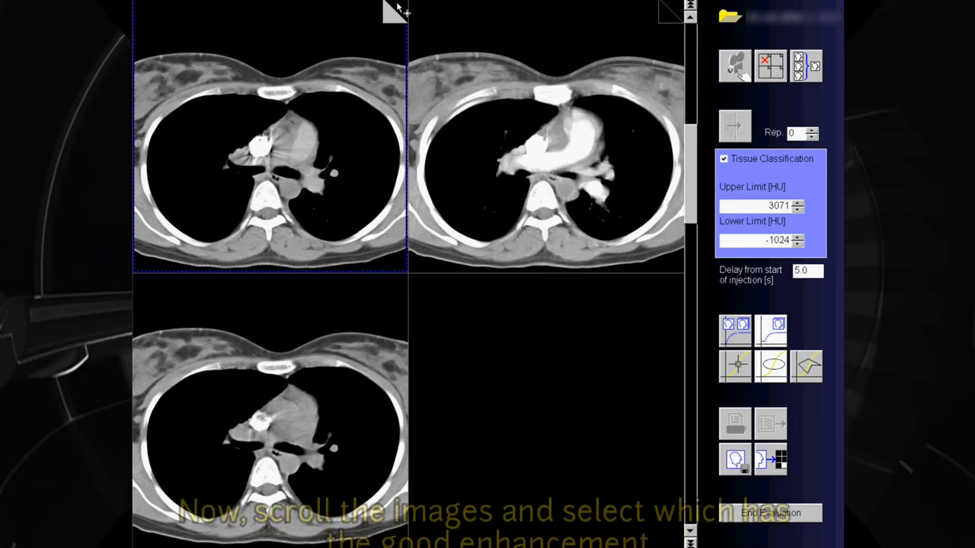
{"action": "scroll", "coordinate": [381, 52], "scroll_direction": "up", "scroll_amount": 3}
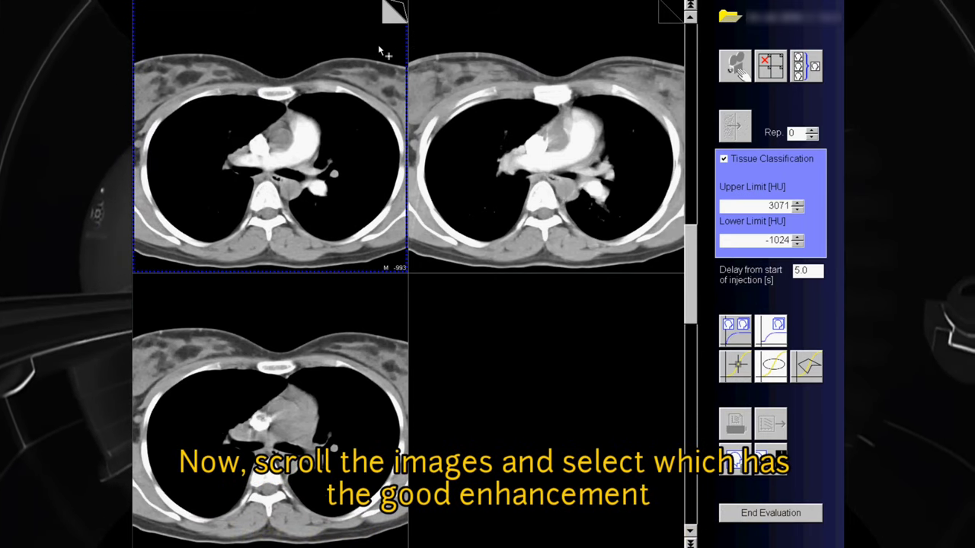
Draw a circle ROI on the enhanced vessel and put the time cursor on the 8.0 s, 214.4 HU peak.
{"action": "left_click", "coordinate": [297, 149]}
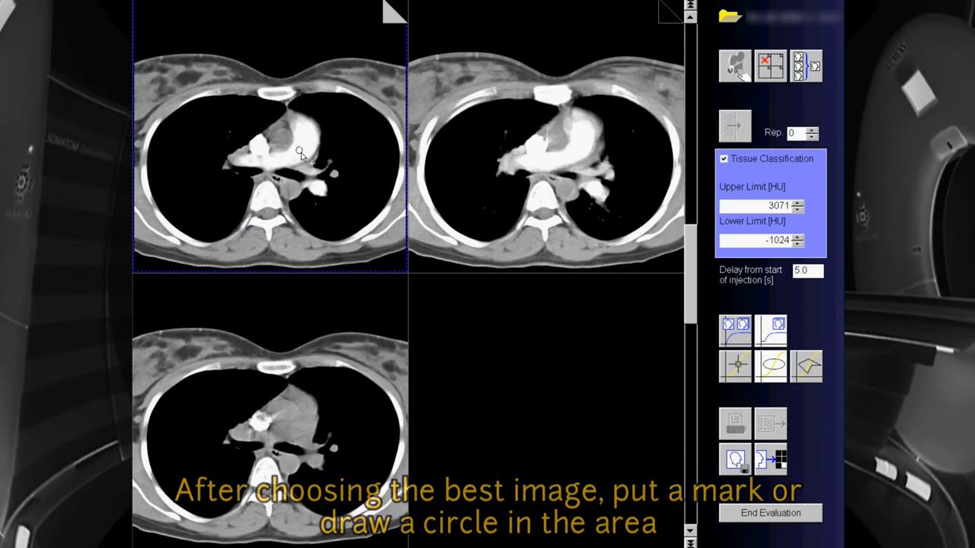
{"action": "left_click", "coordinate": [300, 152]}
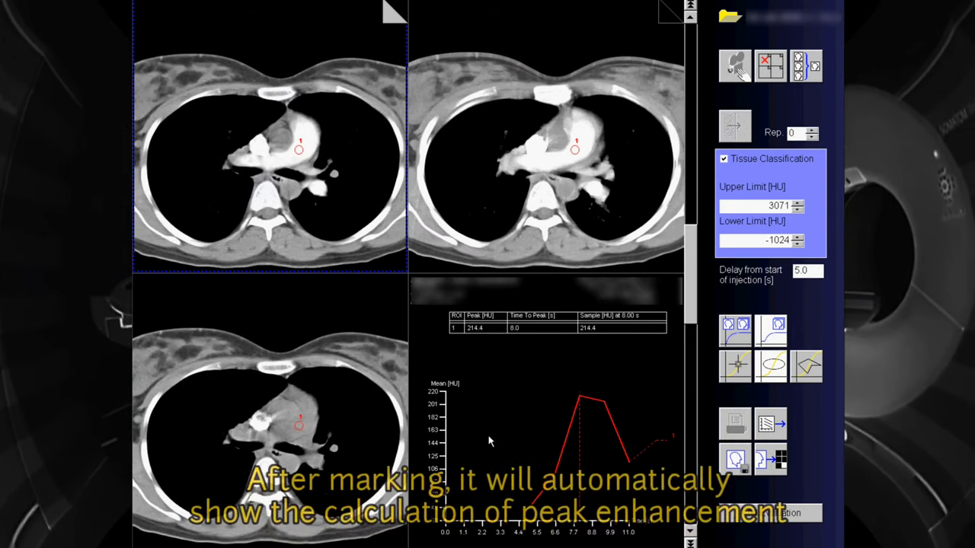
{"action": "left_click", "coordinate": [564, 437]}
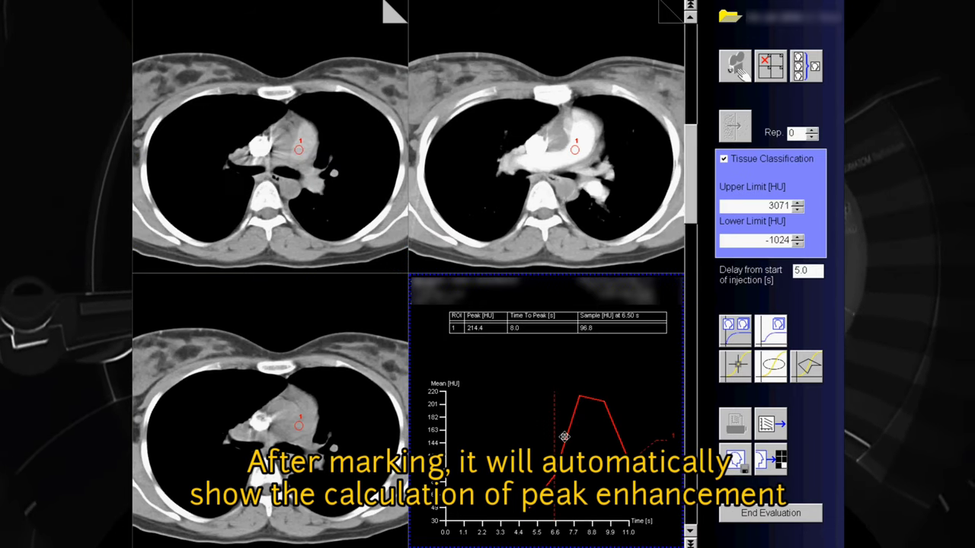
{"action": "left_click_drag", "start_coordinate": [564, 437], "coordinate": [571, 437]}
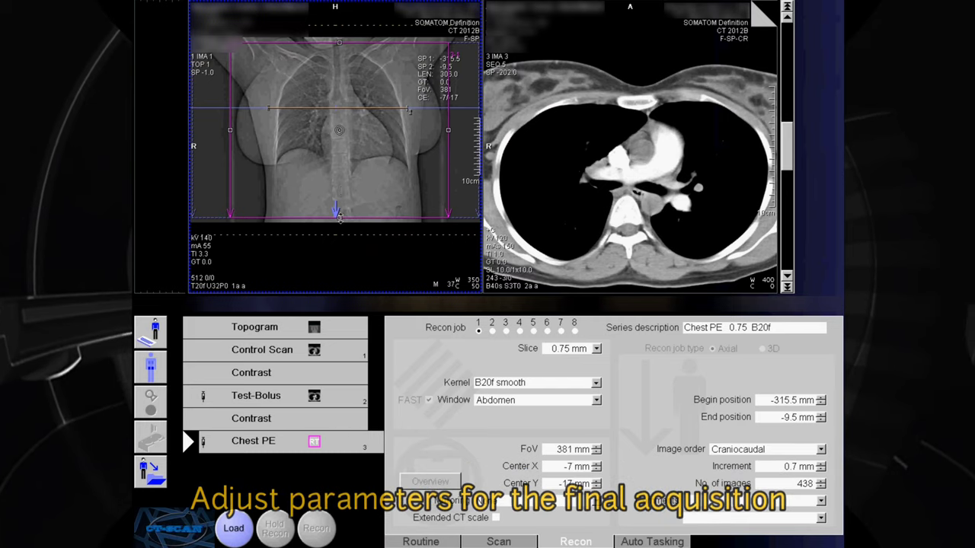
End the Chest PE range at -25.5 mm, set an 8 s scan delay, and show the second contrast phase.
{"action": "left_click_drag", "start_coordinate": [339, 217], "coordinate": [340, 207]}
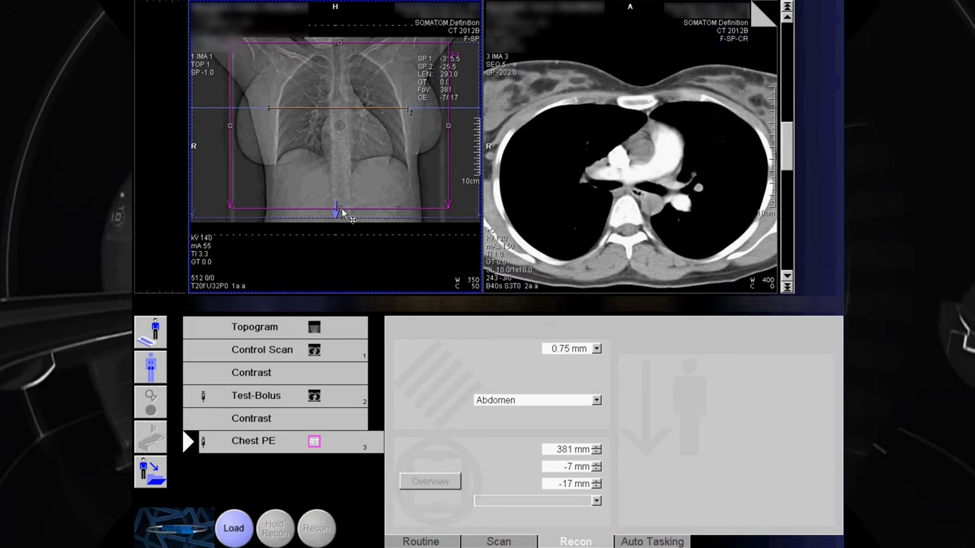
{"action": "left_click", "coordinate": [421, 540]}
{"action": "left_click", "coordinate": [472, 384]}
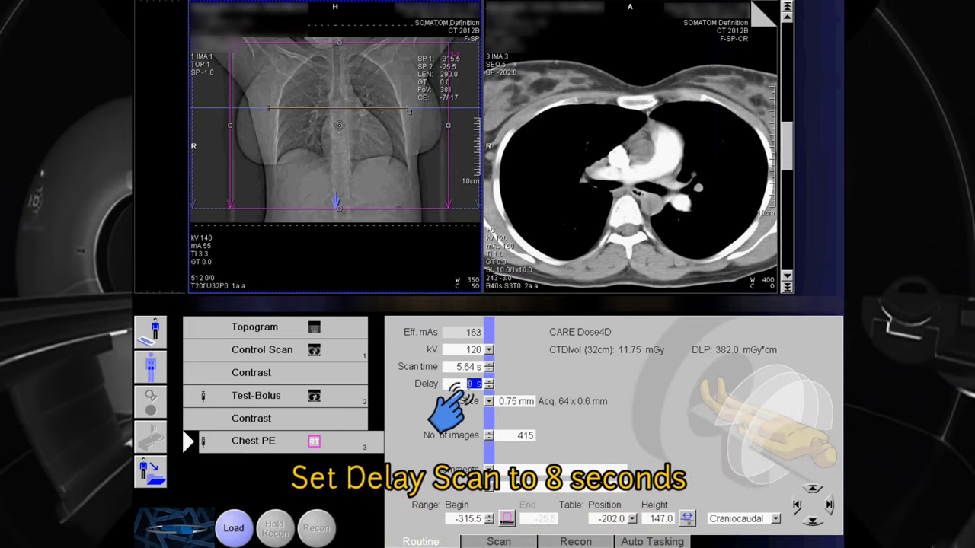
{"action": "type", "text": "8"}
{"action": "key", "text": "Tab"}
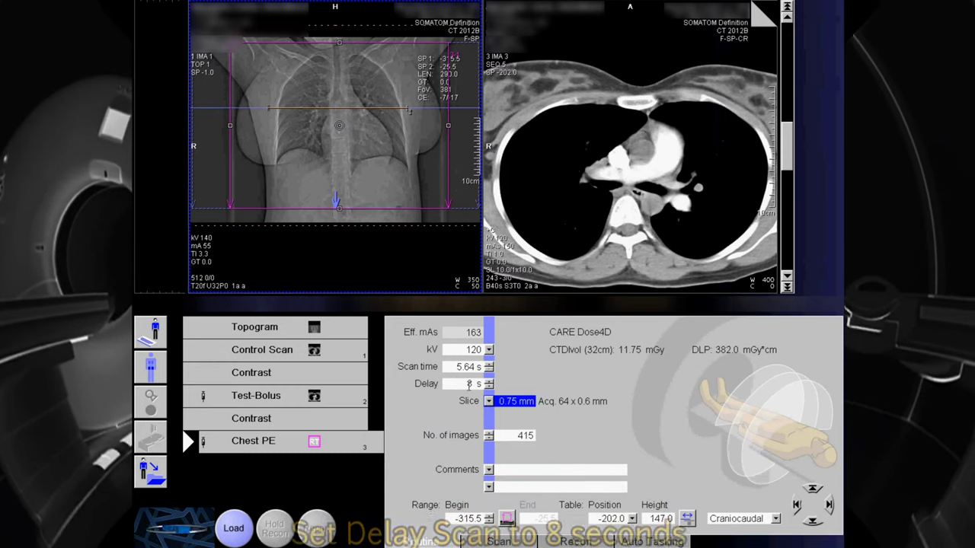
{"action": "left_click", "coordinate": [283, 421]}
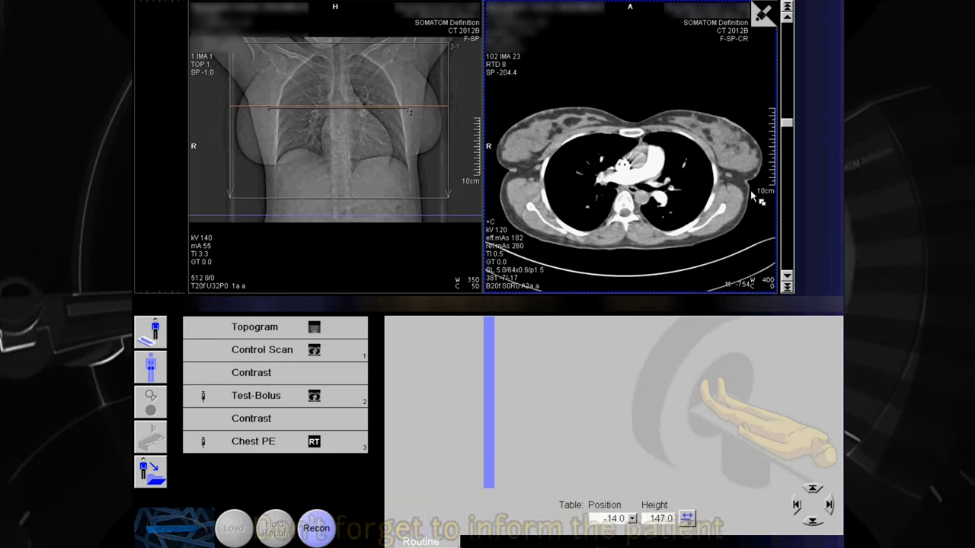
Open the Chest PE recon settings and select Recon job 2, the 3D MPR.
{"action": "left_click", "coordinate": [319, 442]}
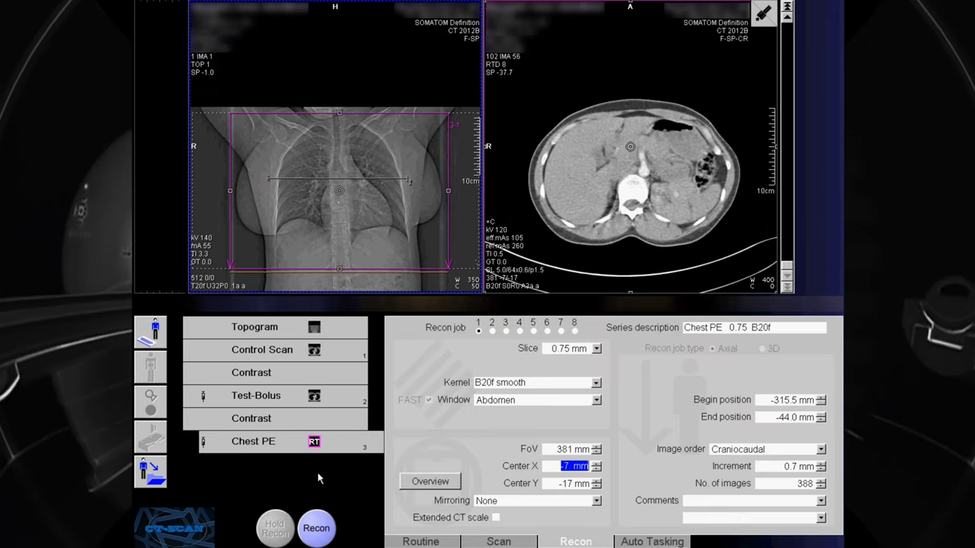
{"action": "left_click", "coordinate": [492, 332]}
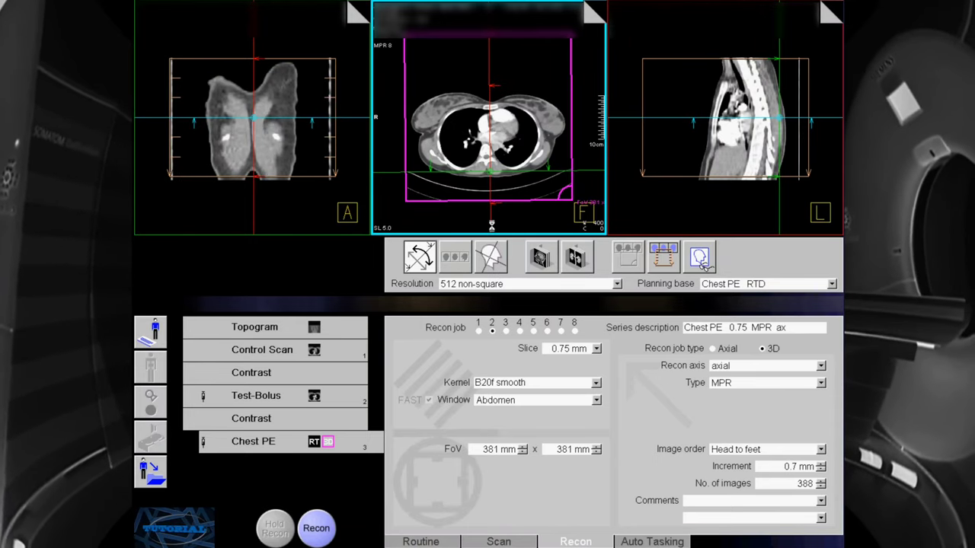
Plan an oblique axial MPR named TRA with 2.0 mm slices over the upper chest.
{"action": "left_click_drag", "start_coordinate": [490, 223], "coordinate": [485, 169]}
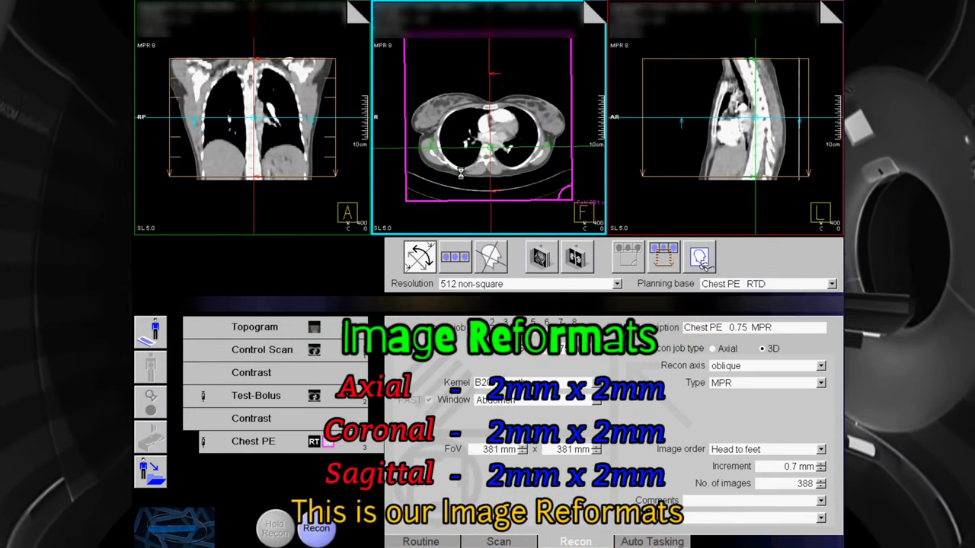
{"action": "left_click", "coordinate": [254, 221]}
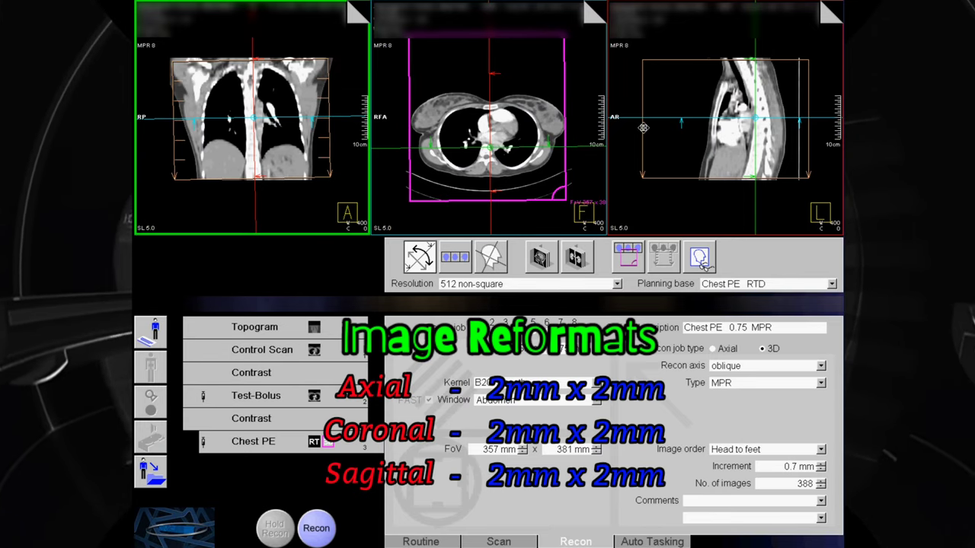
{"action": "left_click", "coordinate": [643, 128]}
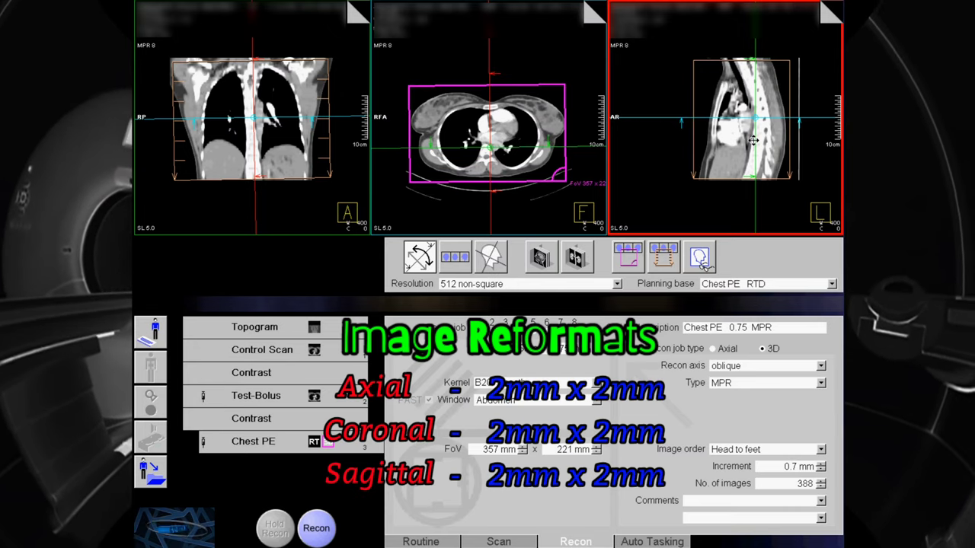
{"action": "left_click_drag", "start_coordinate": [753, 140], "coordinate": [745, 175]}
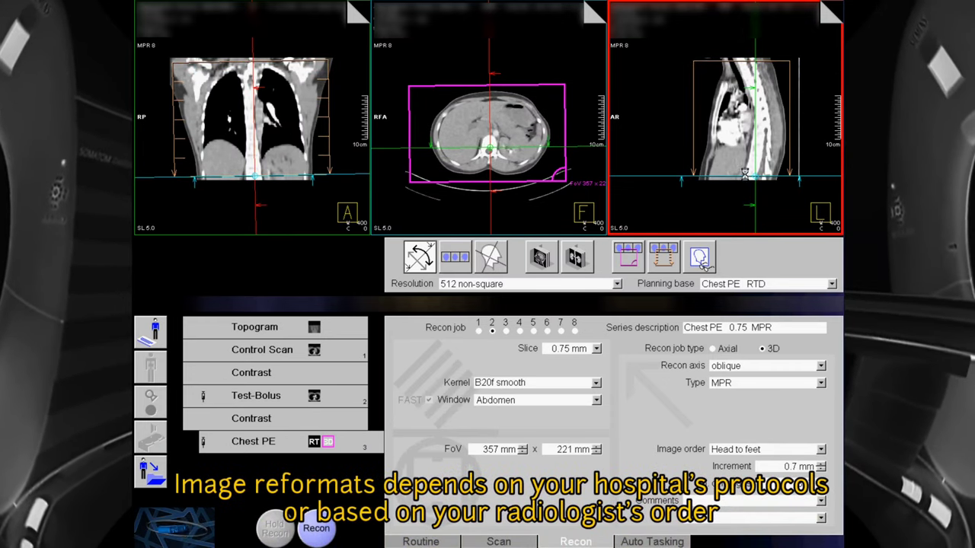
{"action": "double_click", "coordinate": [763, 327]}
{"action": "type", "text": "TRA"}
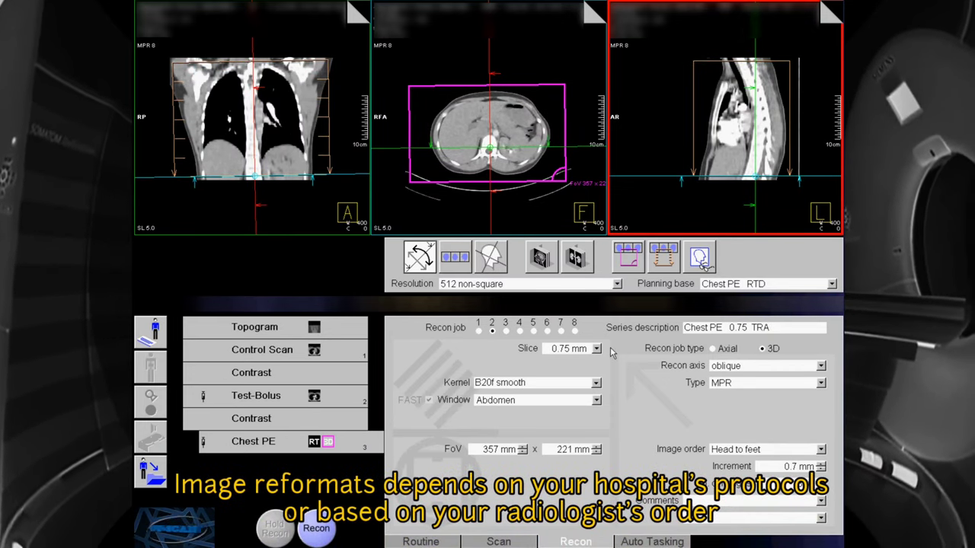
{"action": "left_click", "coordinate": [597, 348]}
{"action": "left_click", "coordinate": [571, 405]}
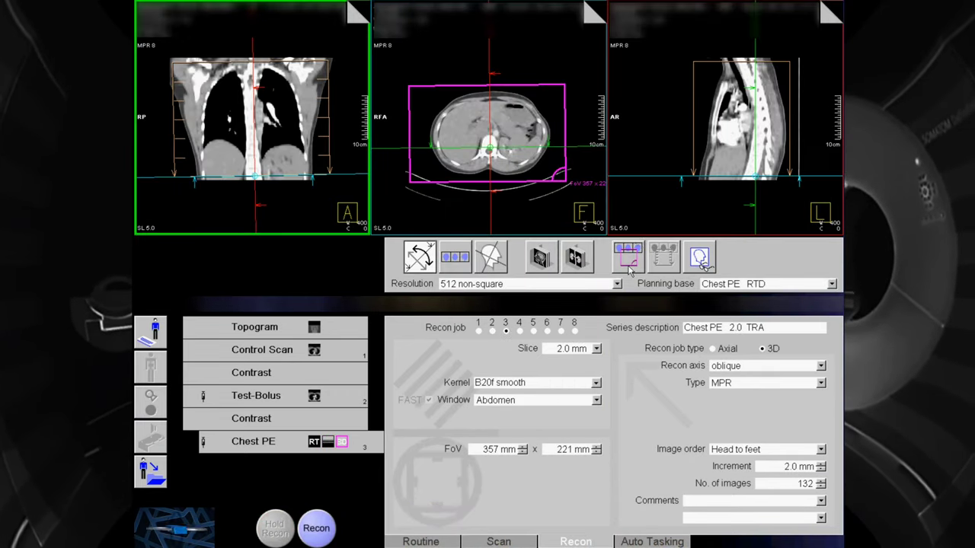
Position the coronal reformat through the lungs and send it for reconstruction.
{"action": "left_click", "coordinate": [629, 268]}
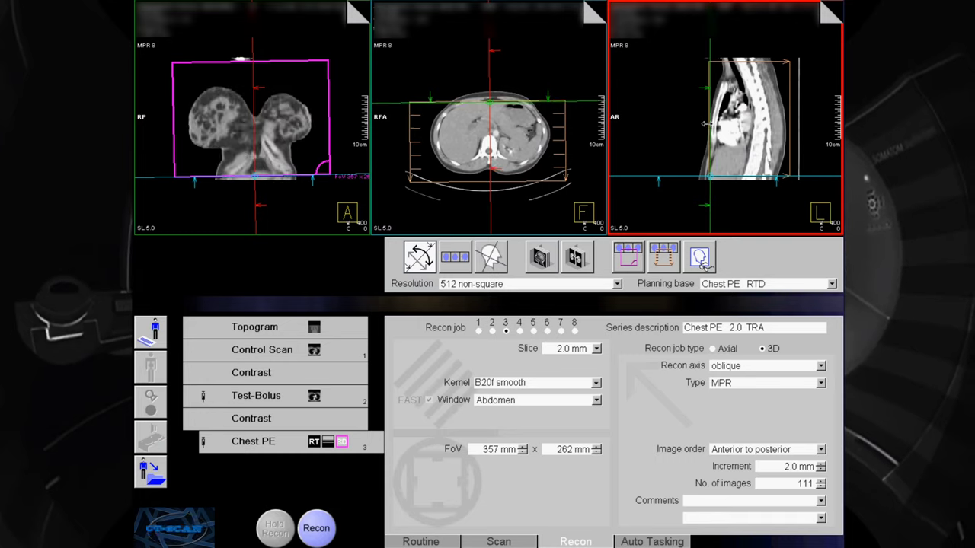
{"action": "left_click_drag", "start_coordinate": [706, 123], "coordinate": [700, 122]}
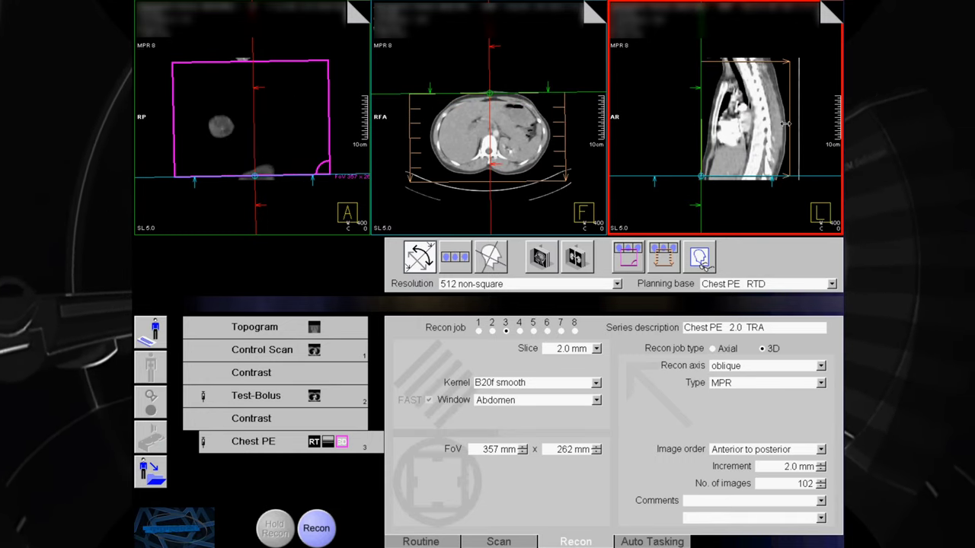
{"action": "left_click", "coordinate": [784, 123]}
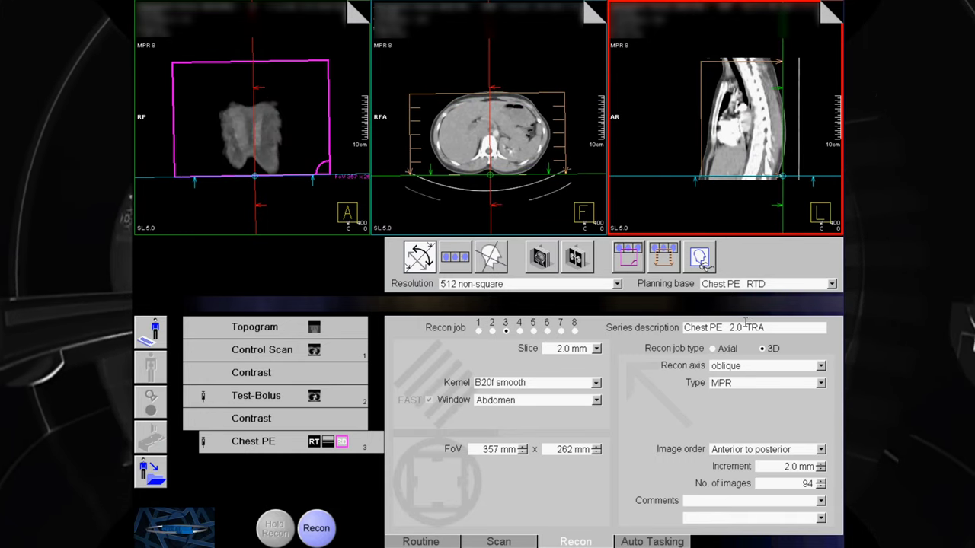
{"action": "left_click", "coordinate": [331, 530]}
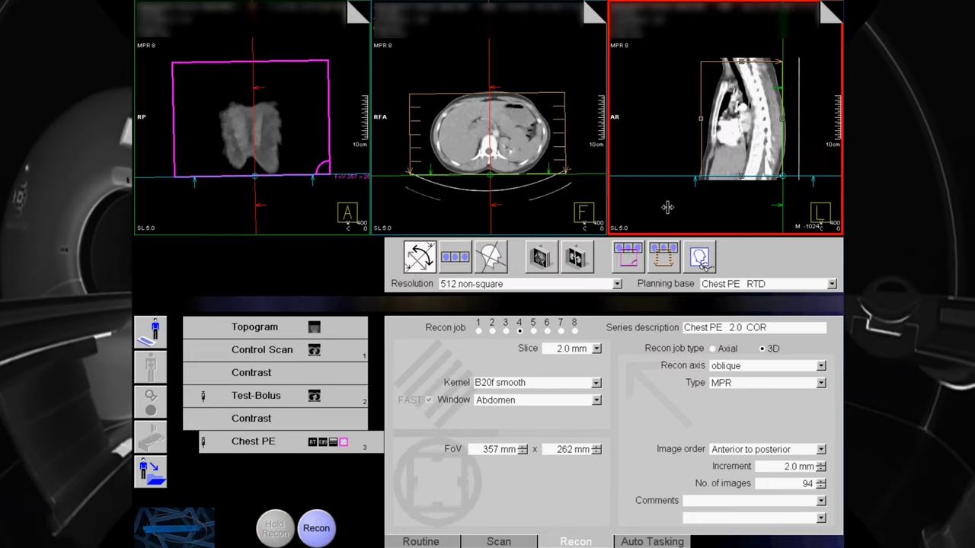
Set the sagittal reformat range across the chest, name it SAG, order right to left, and reconstruct.
{"action": "left_click", "coordinate": [699, 148]}
{"action": "left_click_drag", "start_coordinate": [701, 120], "coordinate": [693, 122]}
{"action": "left_click_drag", "start_coordinate": [444, 138], "coordinate": [412, 135]}
{"action": "mouse_move", "coordinate": [564, 136]}
{"action": "left_mouse_down"}
{"action": "mouse_move", "coordinate": [548, 136]}
{"action": "mouse_move", "coordinate": [563, 136]}
{"action": "left_mouse_up"}
{"action": "left_click_drag", "start_coordinate": [747, 328], "coordinate": [837, 334]}
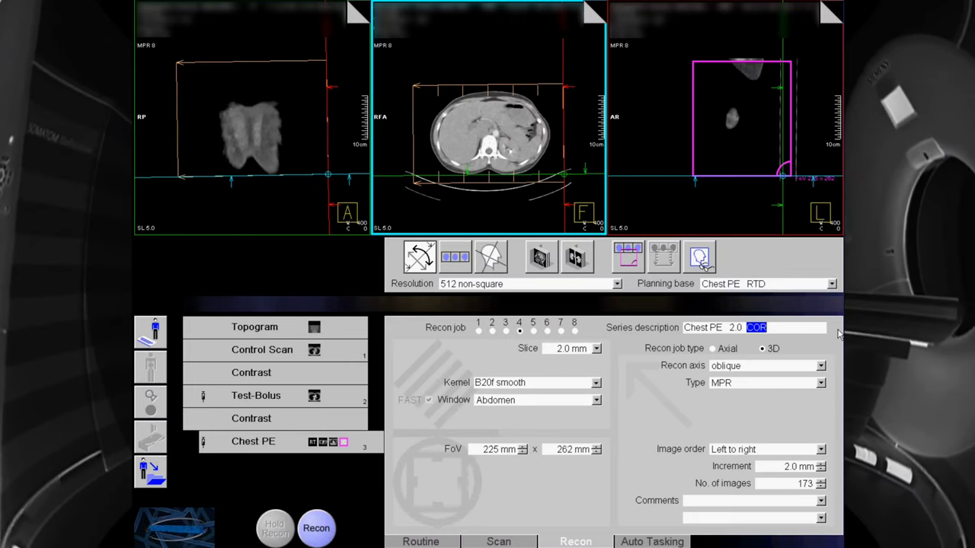
{"action": "type", "text": "SAG"}
{"action": "left_click", "coordinate": [821, 449]}
{"action": "left_click", "coordinate": [731, 472]}
{"action": "left_click", "coordinate": [316, 528]}
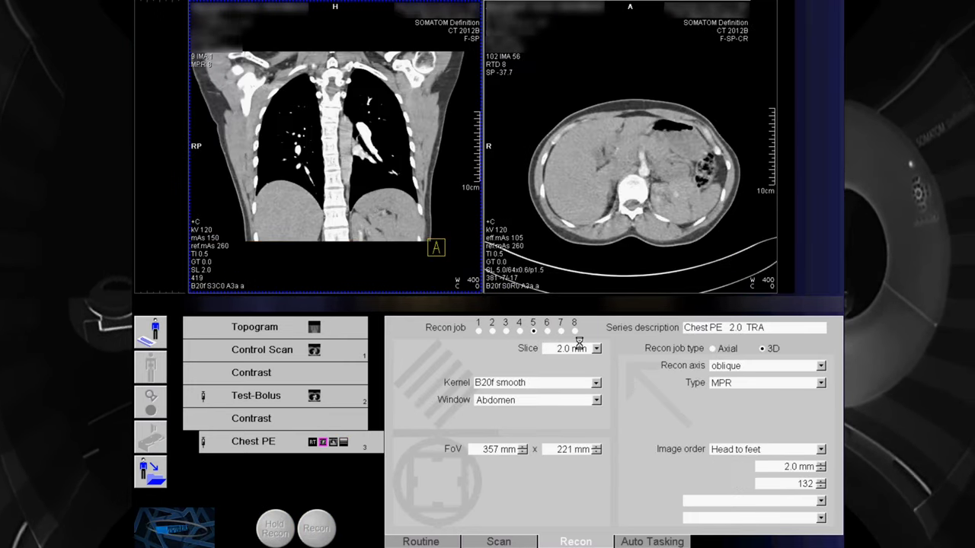
Apply the B80f ultra sharp kernel and Lung window, and narrow the range to the lungs.
{"action": "left_click", "coordinate": [579, 382]}
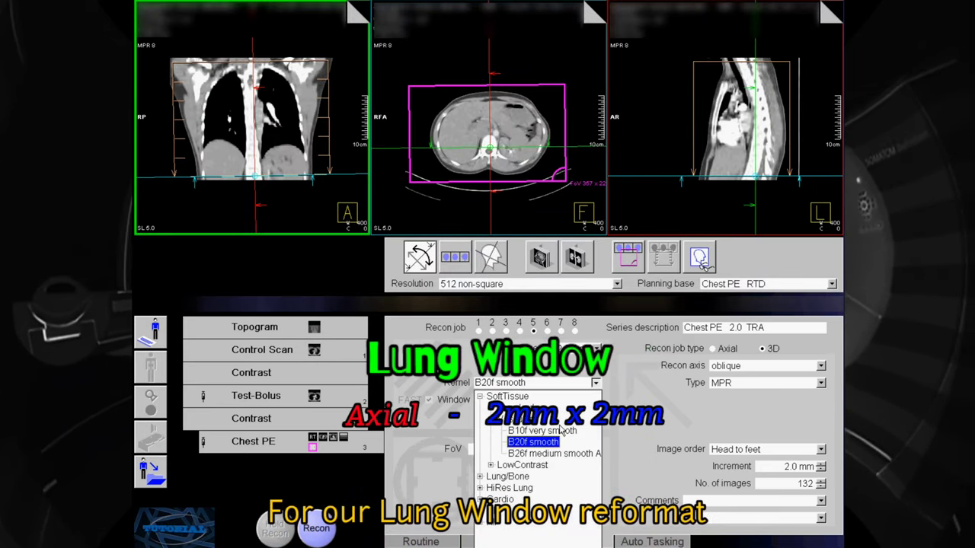
{"action": "left_click", "coordinate": [537, 510]}
{"action": "left_click", "coordinate": [597, 399]}
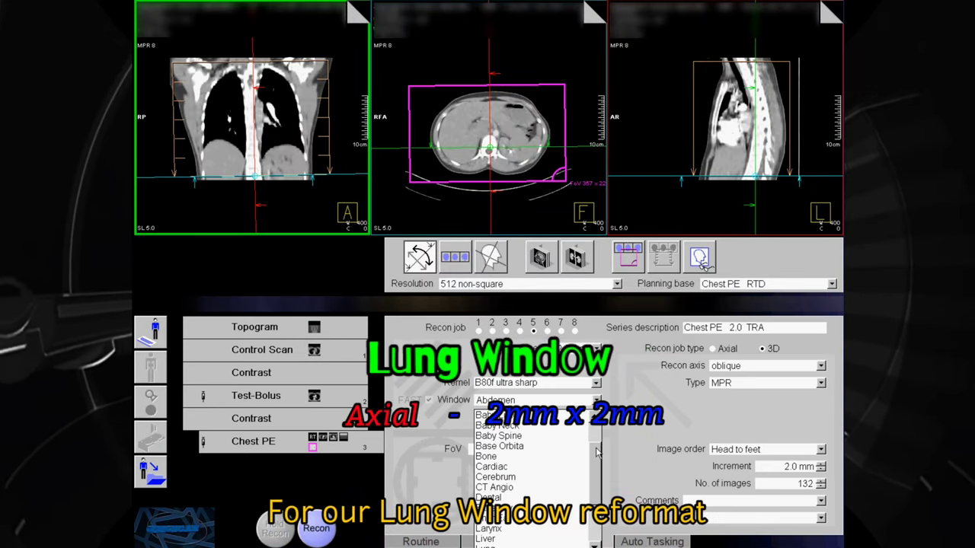
{"action": "left_click", "coordinate": [503, 508]}
{"action": "left_click_drag", "start_coordinate": [174, 132], "coordinate": [183, 126]}
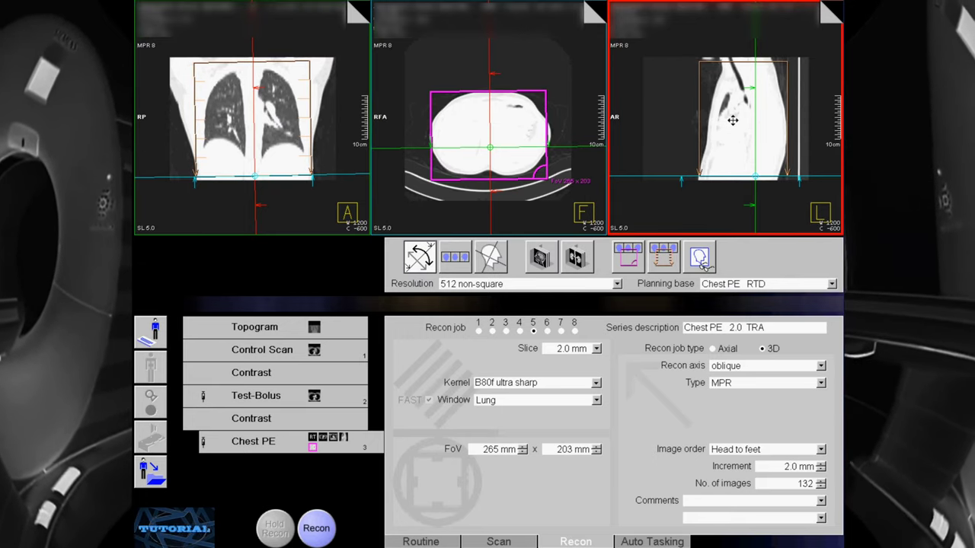
Queue the LUNG W 2.0 TRA reconstruction, then set up a MIP Thin reformat with 7.0 mm slices.
{"action": "type", "text": "LUNG"}
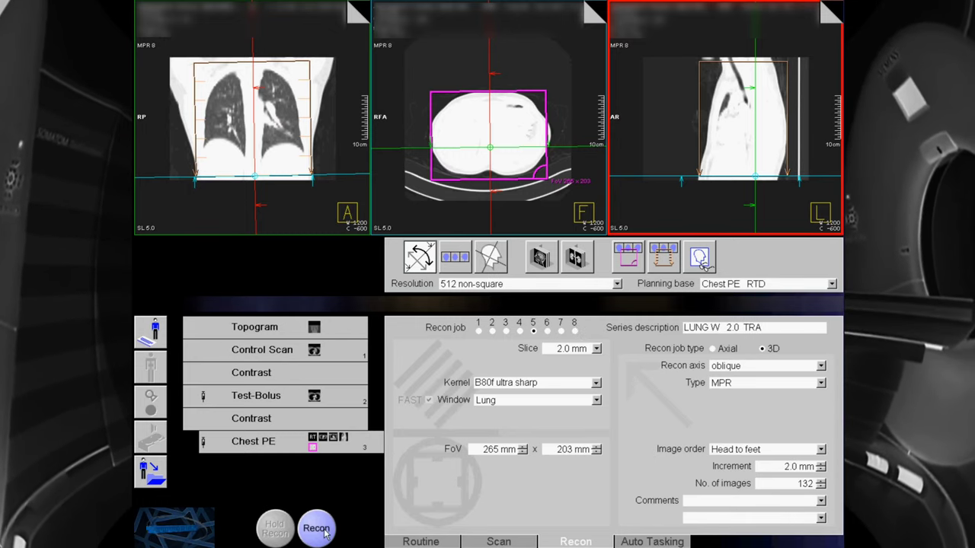
{"action": "left_click", "coordinate": [317, 529]}
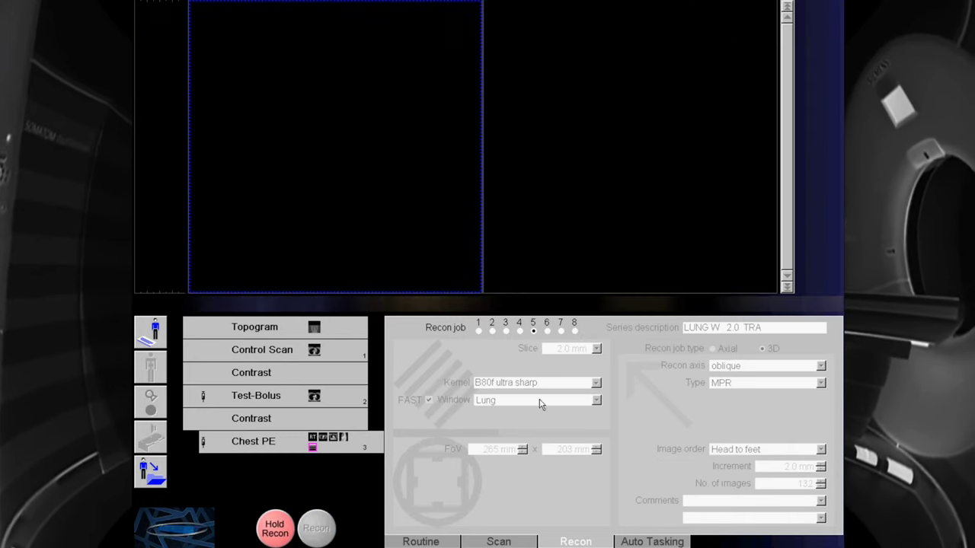
{"action": "left_click", "coordinate": [820, 383]}
{"action": "left_click", "coordinate": [727, 397]}
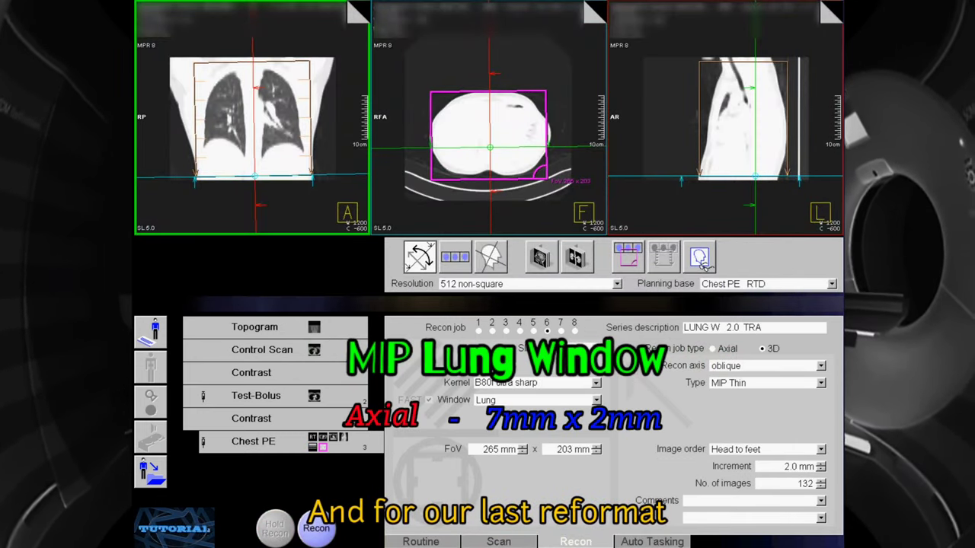
{"action": "left_click", "coordinate": [596, 348]}
{"action": "left_click", "coordinate": [571, 455]}
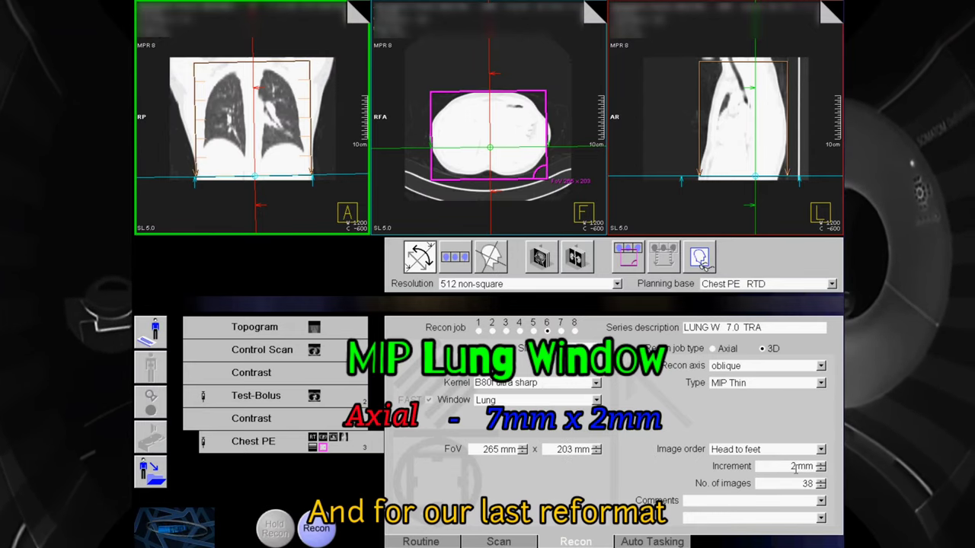